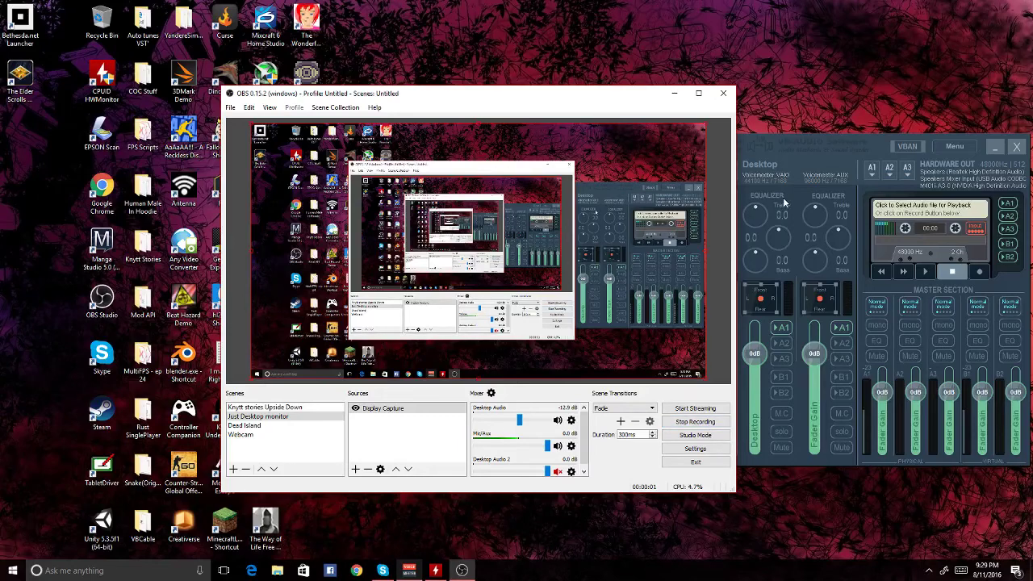
Move the VoiceMeeter Banana mixer mostly off-screen at the lower right and bring OBS forward.
{"action": "left_click", "coordinate": [868, 148]}
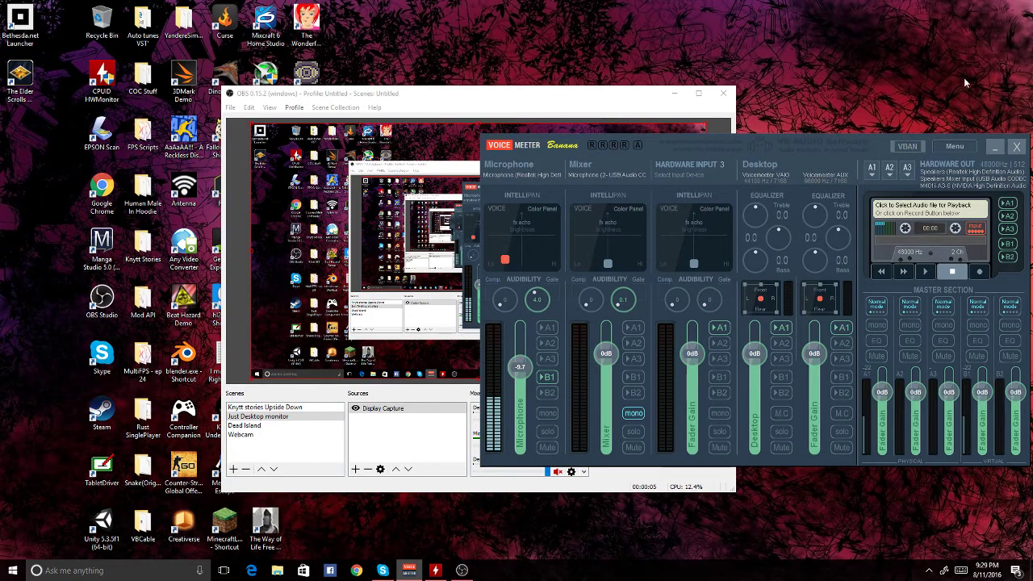
{"action": "left_click_drag", "start_coordinate": [881, 146], "coordinate": [1022, 537]}
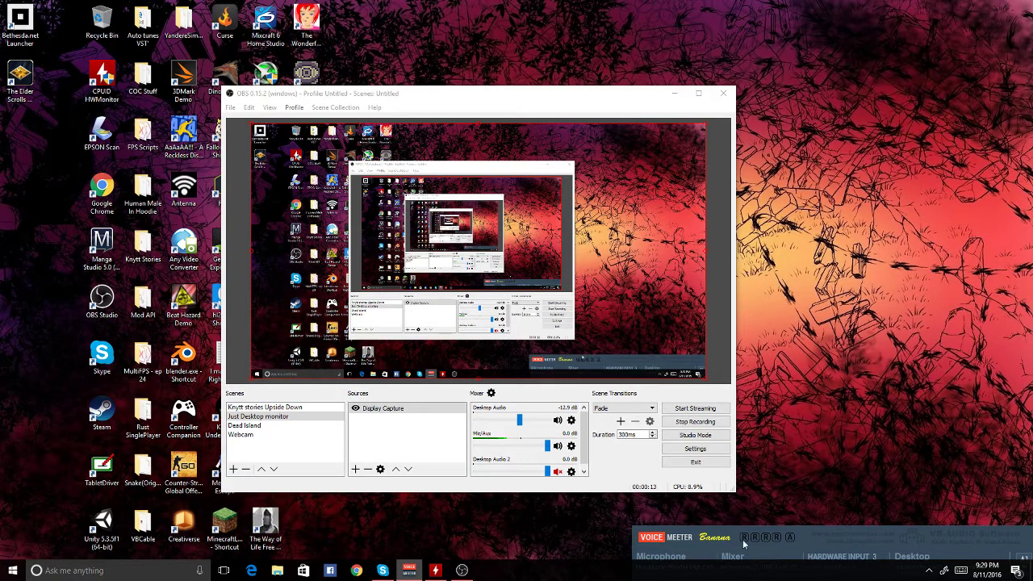
{"action": "left_click_drag", "start_coordinate": [808, 545], "coordinate": [816, 489]}
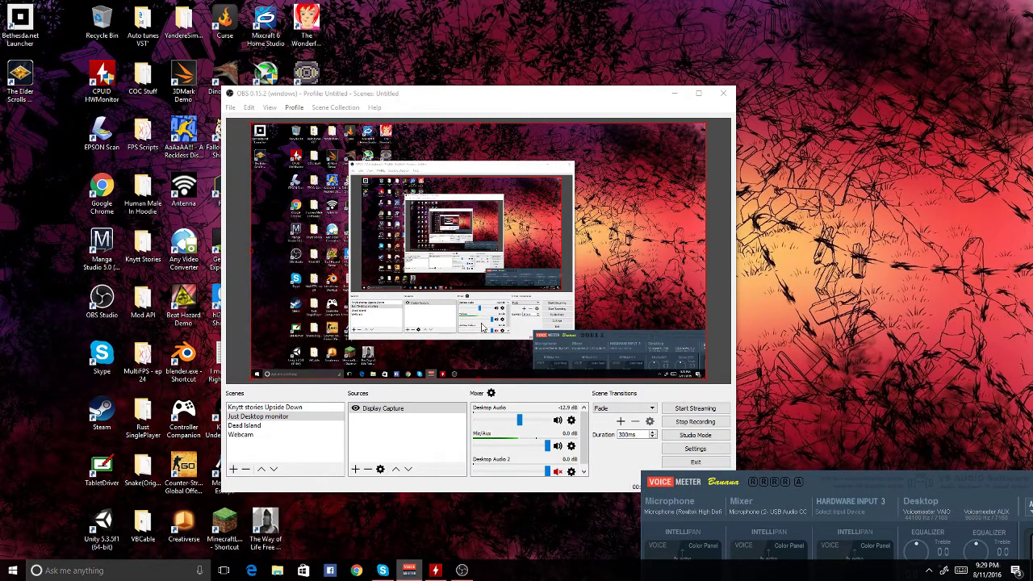
{"action": "left_click", "coordinate": [390, 429]}
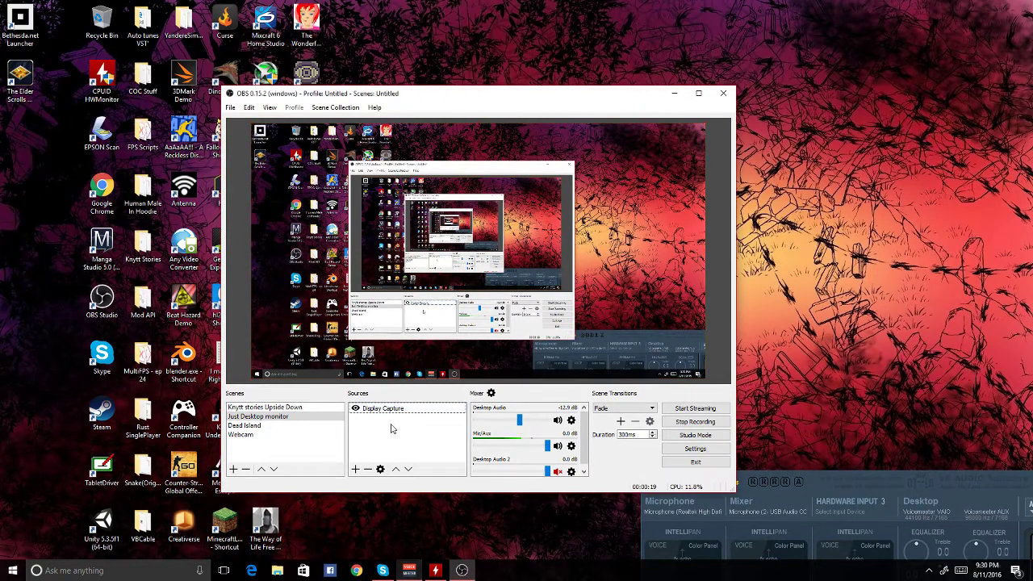
Add a Video Capture Device source to the scene, keeping its default name.
{"action": "right_click", "coordinate": [385, 427]}
{"action": "mouse_move", "coordinate": [387, 429]}
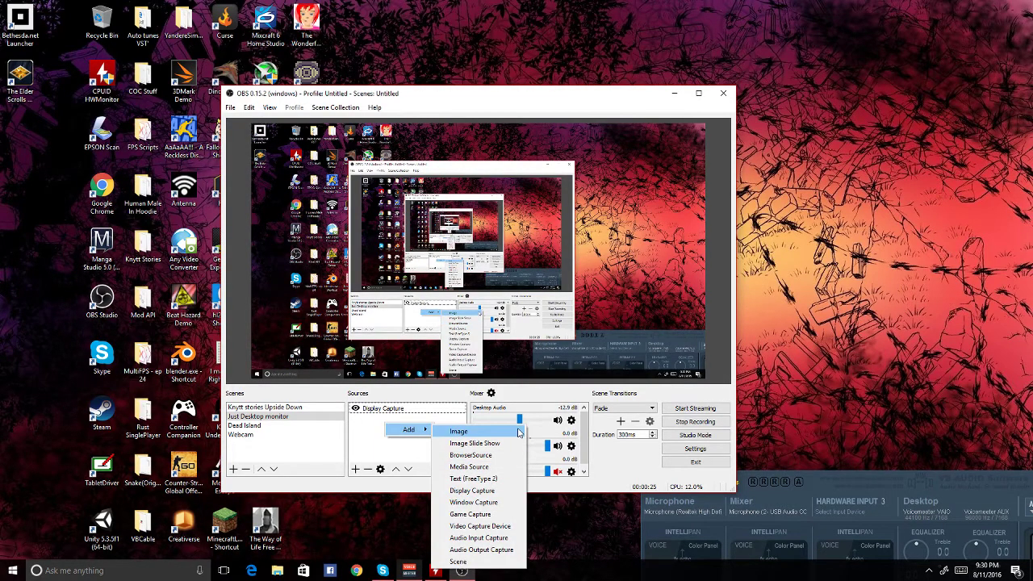
{"action": "left_click", "coordinate": [484, 527]}
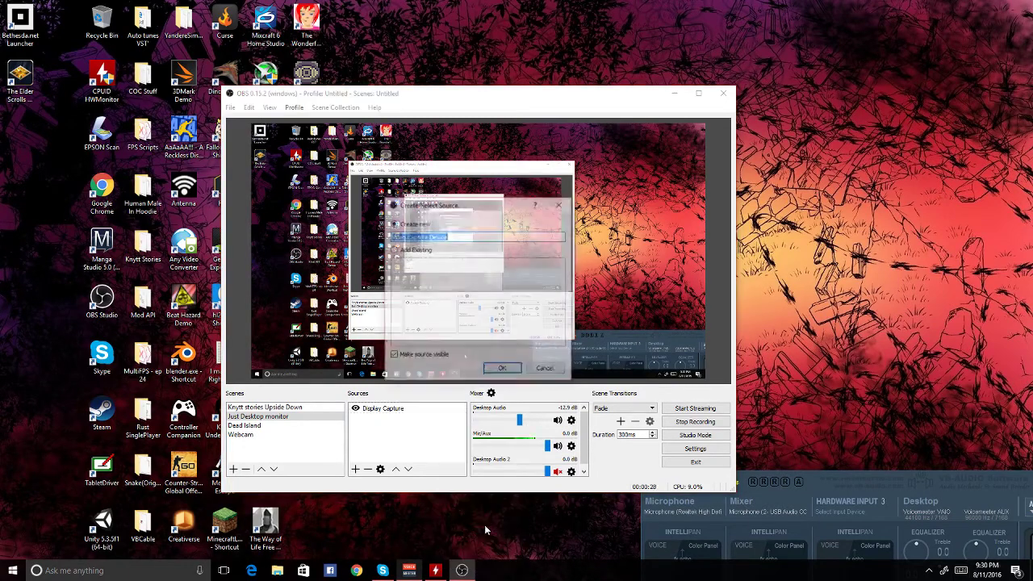
{"action": "left_click", "coordinate": [501, 369]}
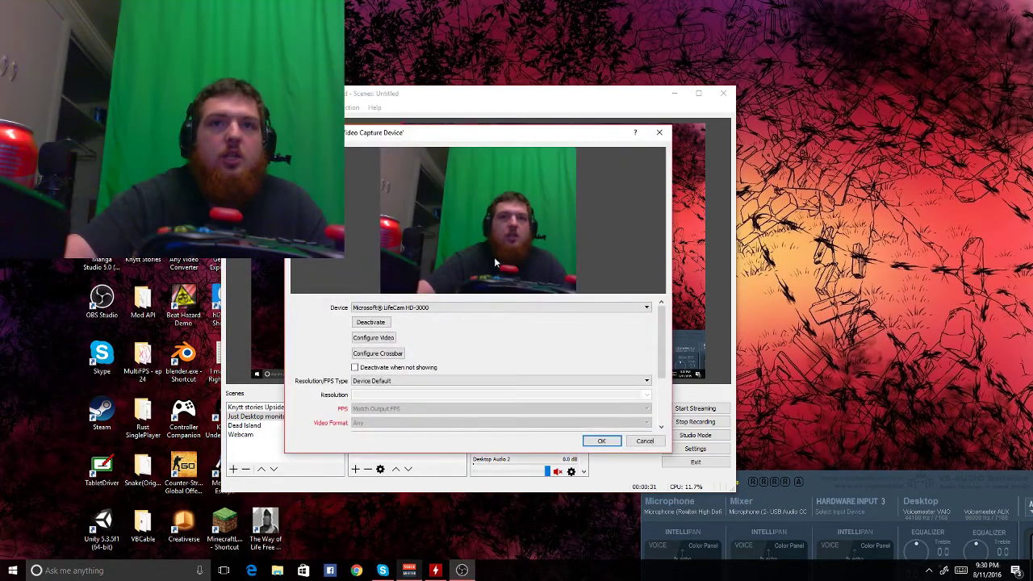
Select the LifeCam HD-3000 device and set a custom 960x540 resolution.
{"action": "left_click", "coordinate": [452, 307]}
{"action": "left_click", "coordinate": [418, 311]}
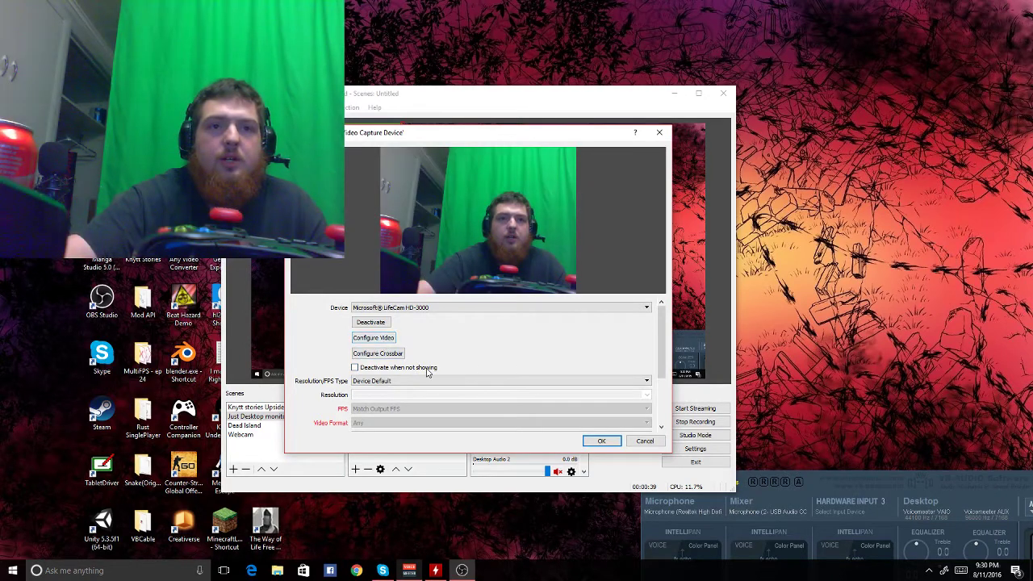
{"action": "scroll", "coordinate": [427, 371], "scroll_direction": "down", "scroll_amount": 1}
{"action": "left_click", "coordinate": [367, 338]}
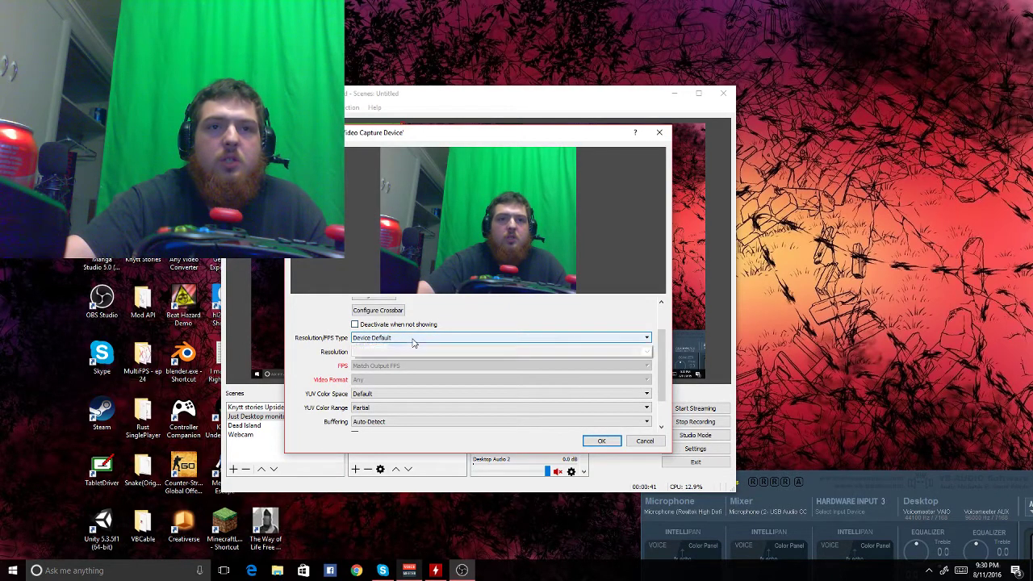
{"action": "left_click", "coordinate": [367, 355]}
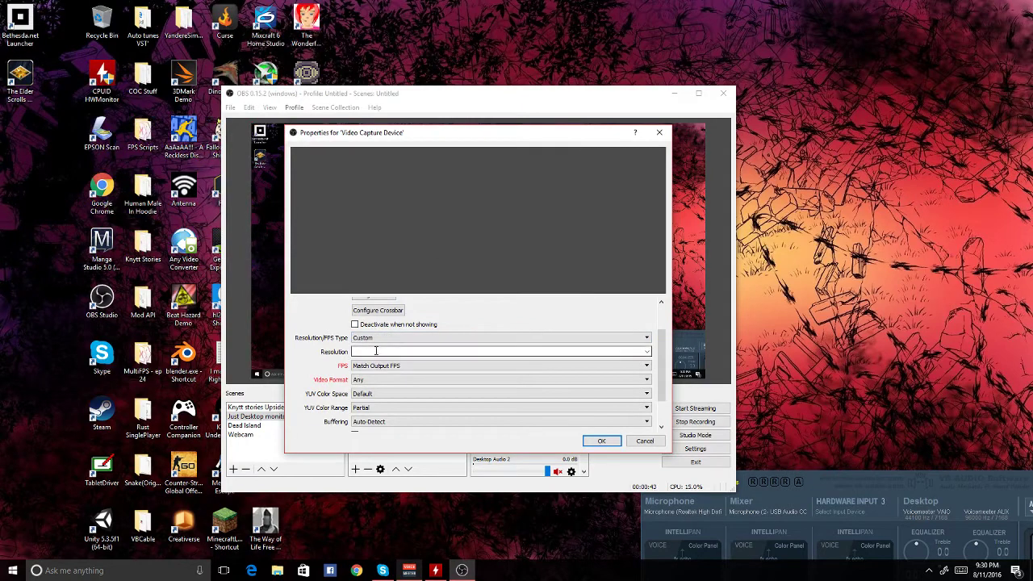
{"action": "left_click", "coordinate": [645, 352]}
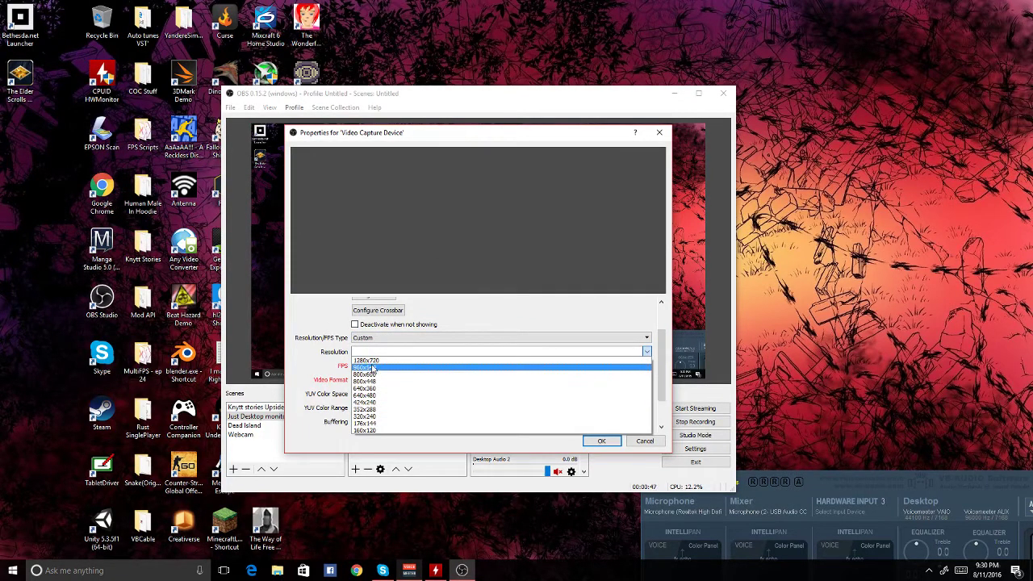
{"action": "left_click", "coordinate": [373, 368]}
Pick a frame rate, set YUV colour space to Default, and confirm the webcam properties.
{"action": "left_click", "coordinate": [373, 366]}
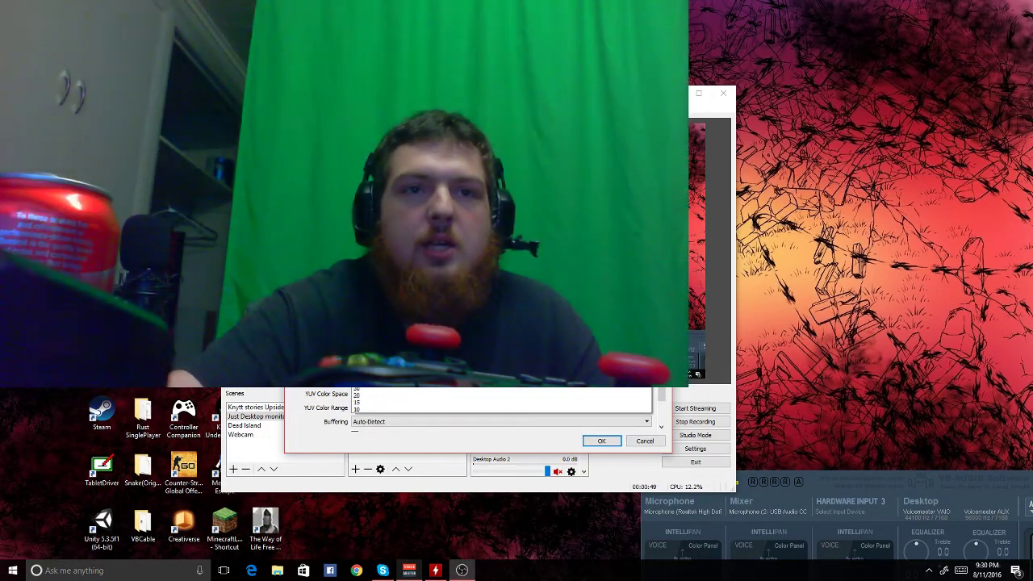
{"action": "left_click", "coordinate": [388, 397]}
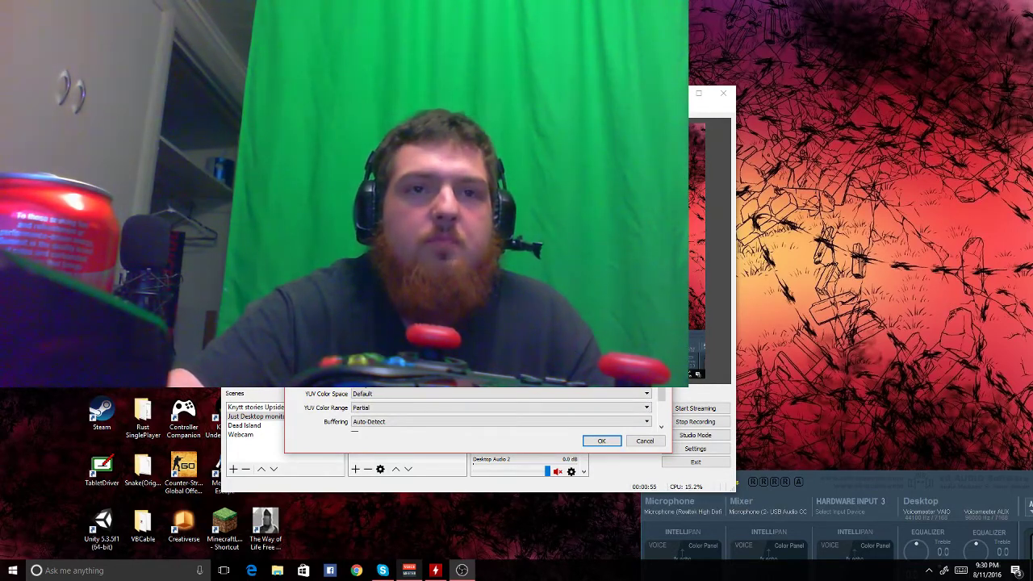
{"action": "left_click", "coordinate": [364, 387]}
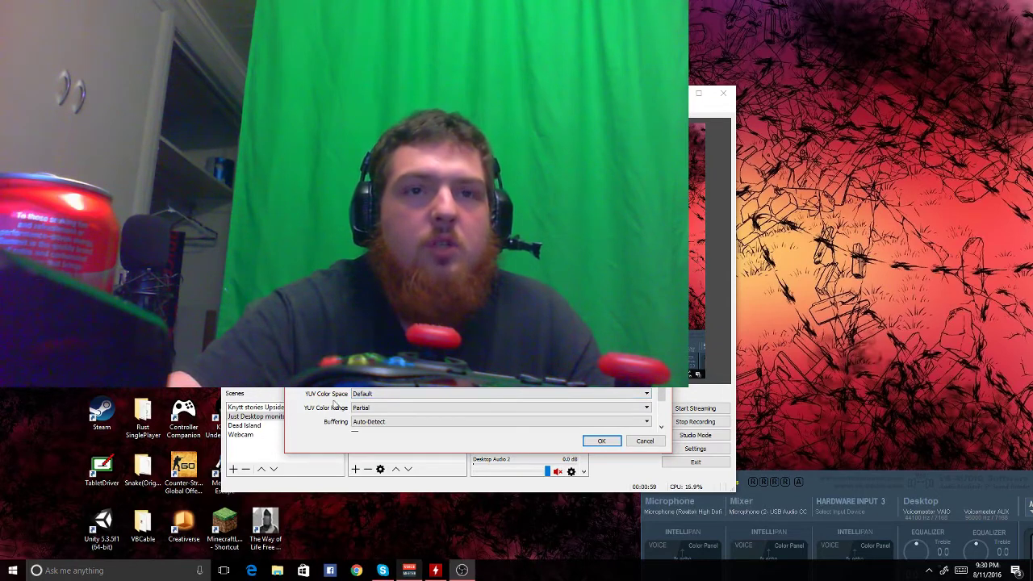
{"action": "scroll", "coordinate": [333, 403], "scroll_direction": "down", "scroll_amount": 3}
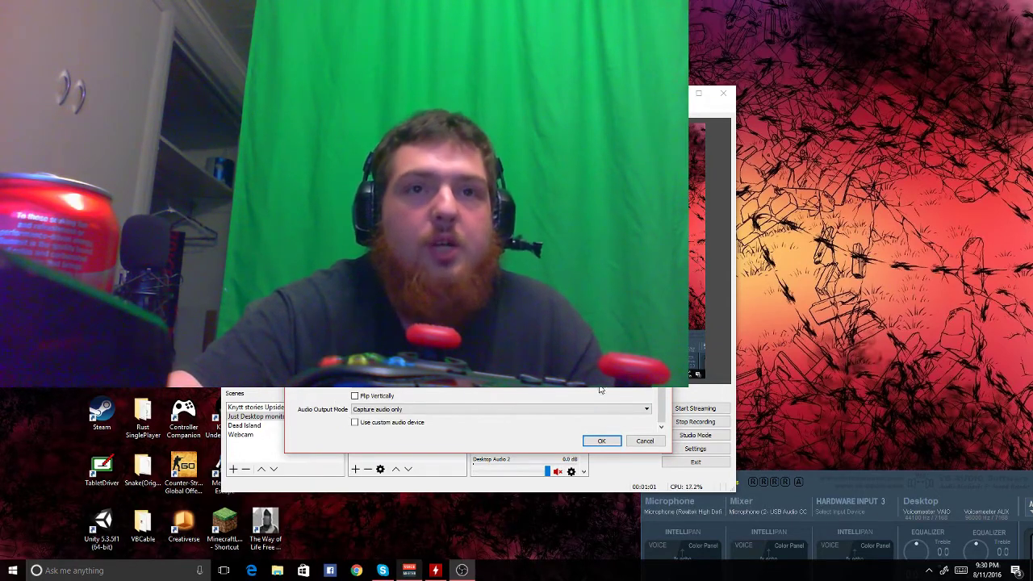
{"action": "left_click", "coordinate": [613, 440]}
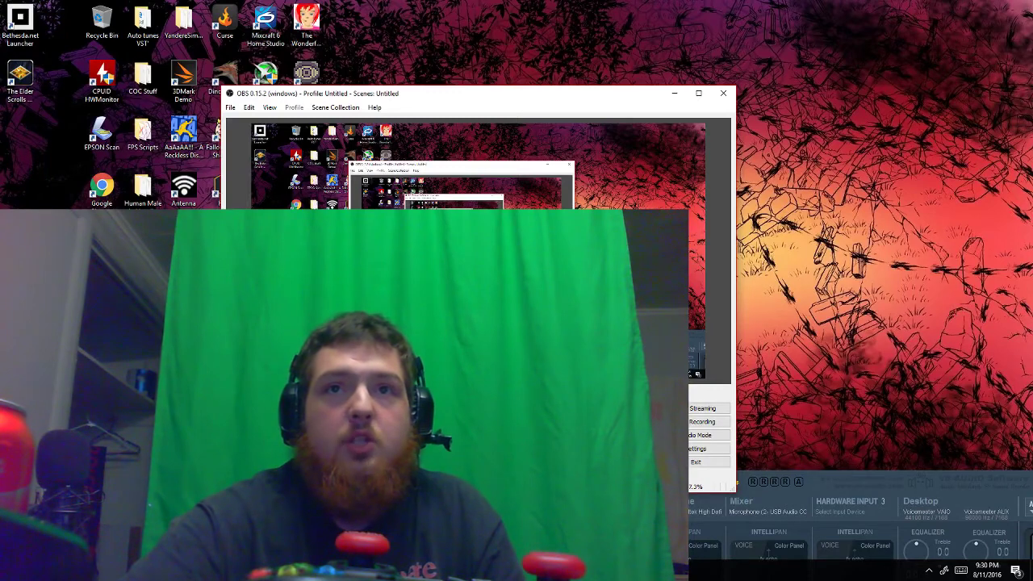
Shrink the webcam image and place it over the lower-left of the desktop capture.
{"action": "left_click_drag", "start_coordinate": [553, 214], "coordinate": [502, 238]}
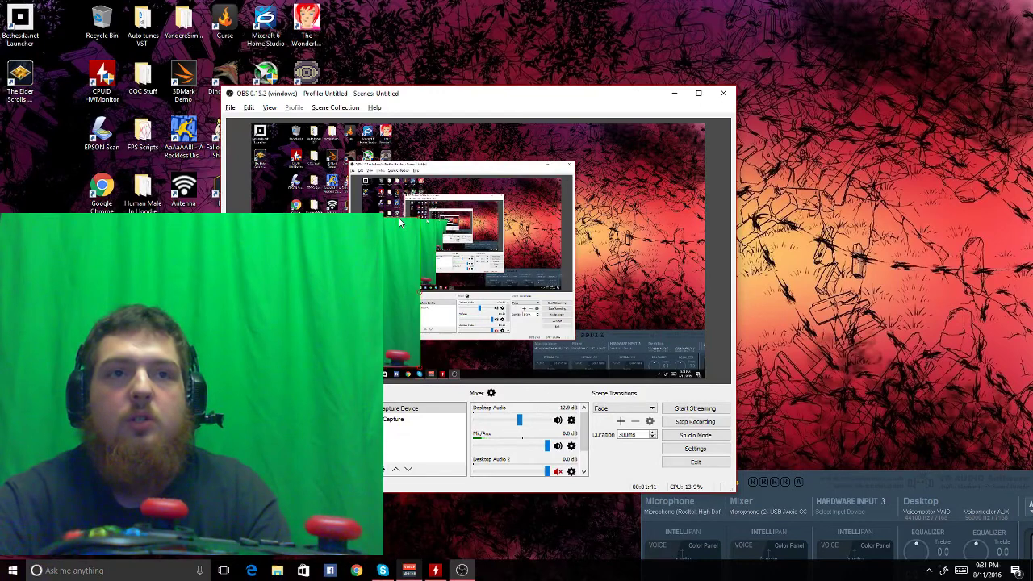
{"action": "left_click_drag", "start_coordinate": [338, 232], "coordinate": [342, 252]}
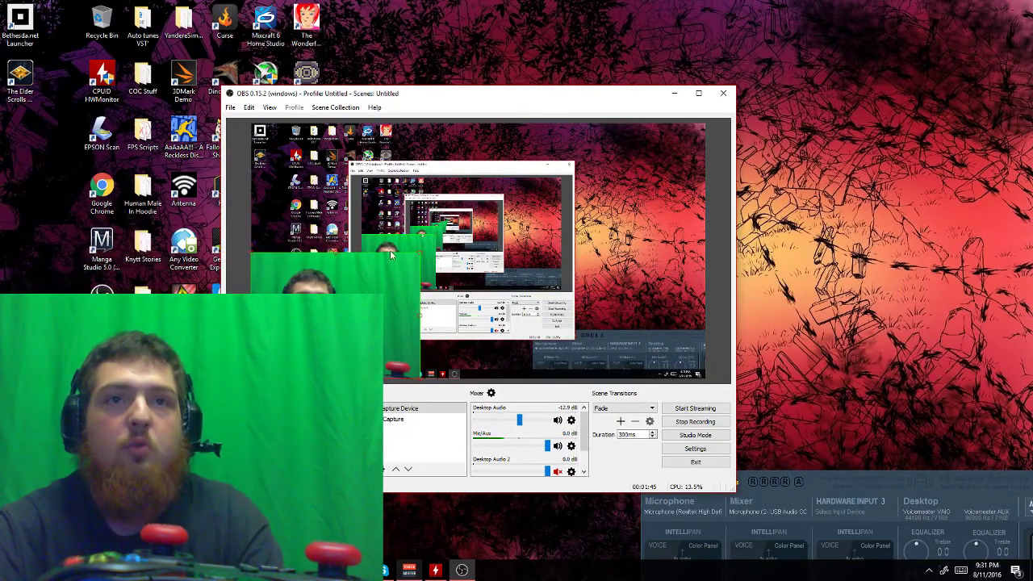
{"action": "left_click_drag", "start_coordinate": [419, 256], "coordinate": [363, 292]}
{"action": "left_click_drag", "start_coordinate": [348, 333], "coordinate": [378, 281]}
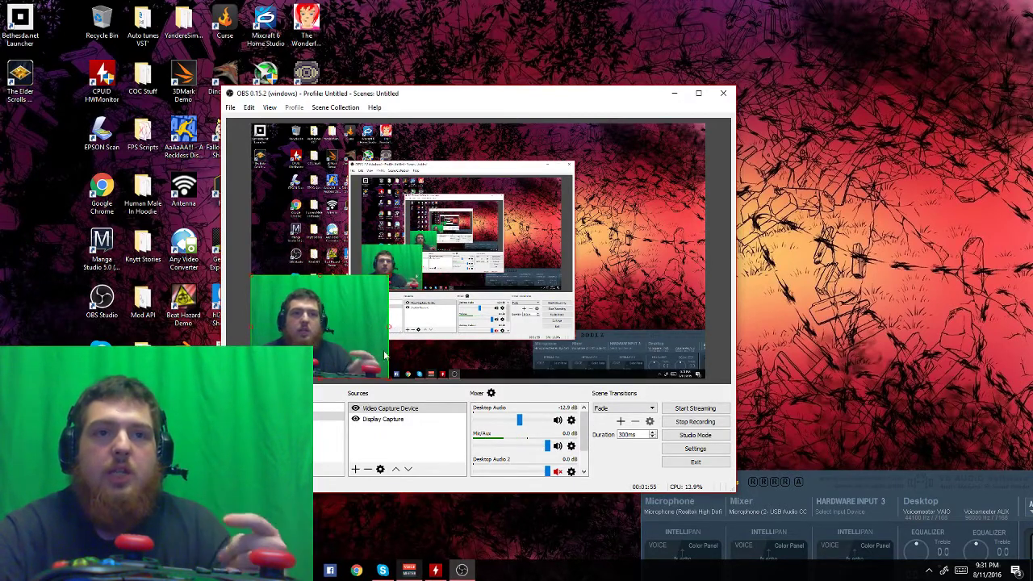
{"action": "right_click", "coordinate": [389, 409]}
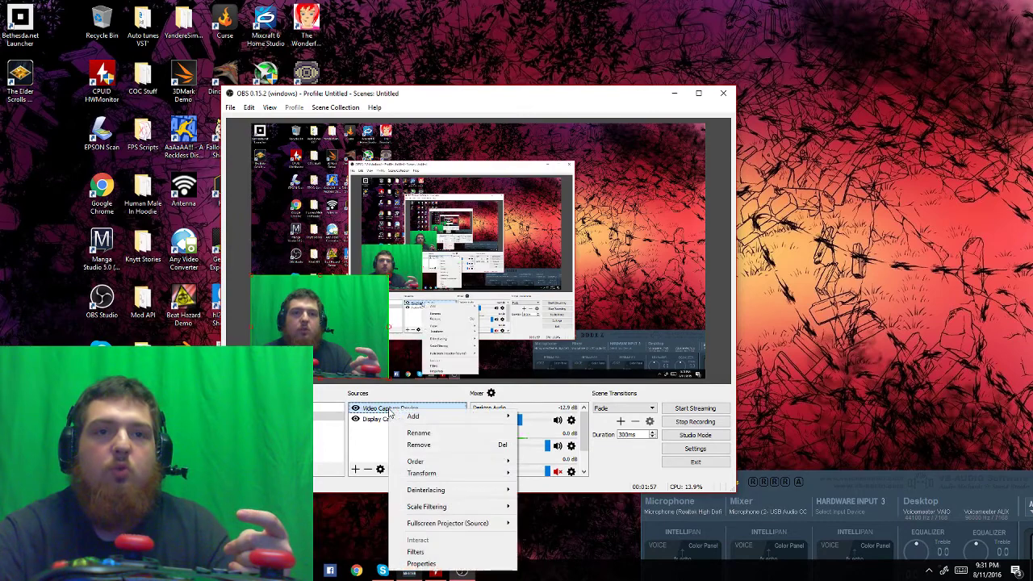
Add a green Chroma Key filter to the webcam source (similarity 400, smoothness 80).
{"action": "left_click", "coordinate": [415, 551]}
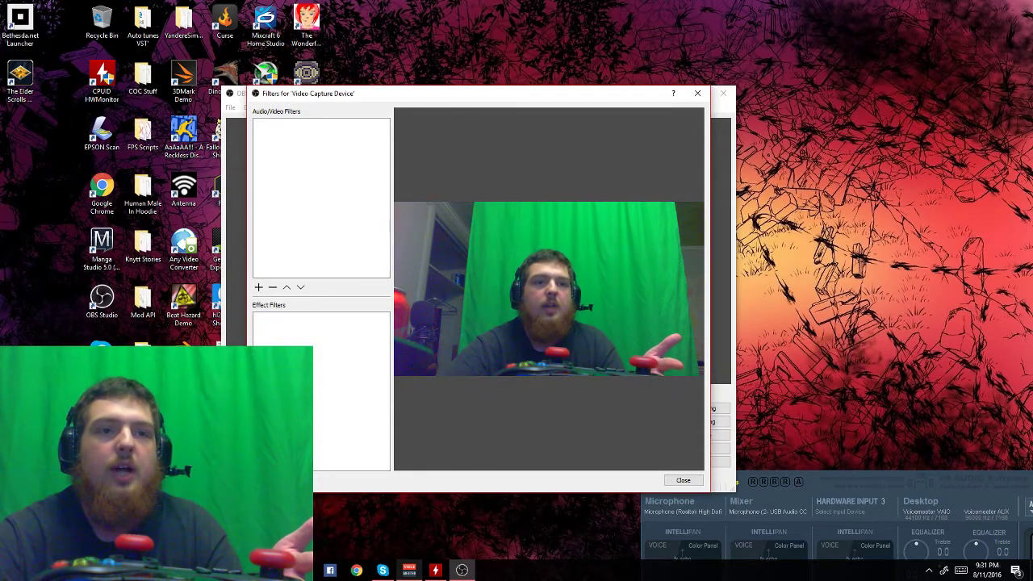
{"action": "left_click", "coordinate": [258, 481]}
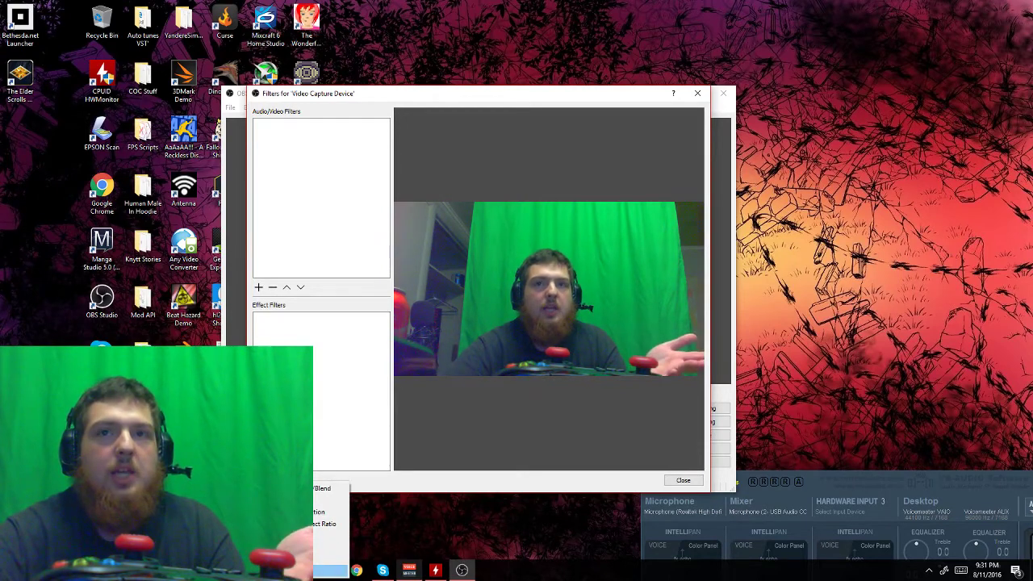
{"action": "left_click", "coordinate": [278, 439]}
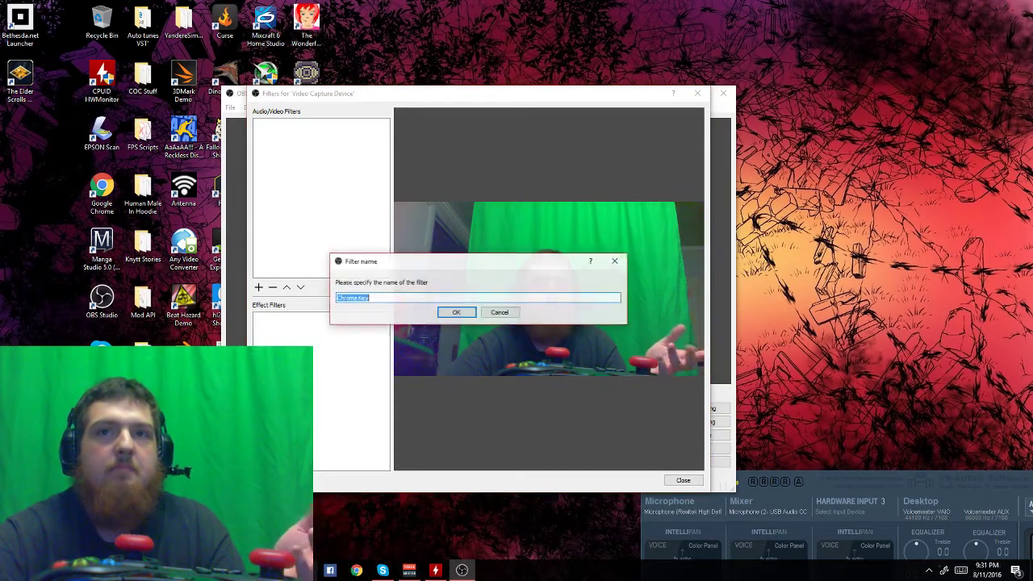
{"action": "left_click", "coordinate": [456, 313]}
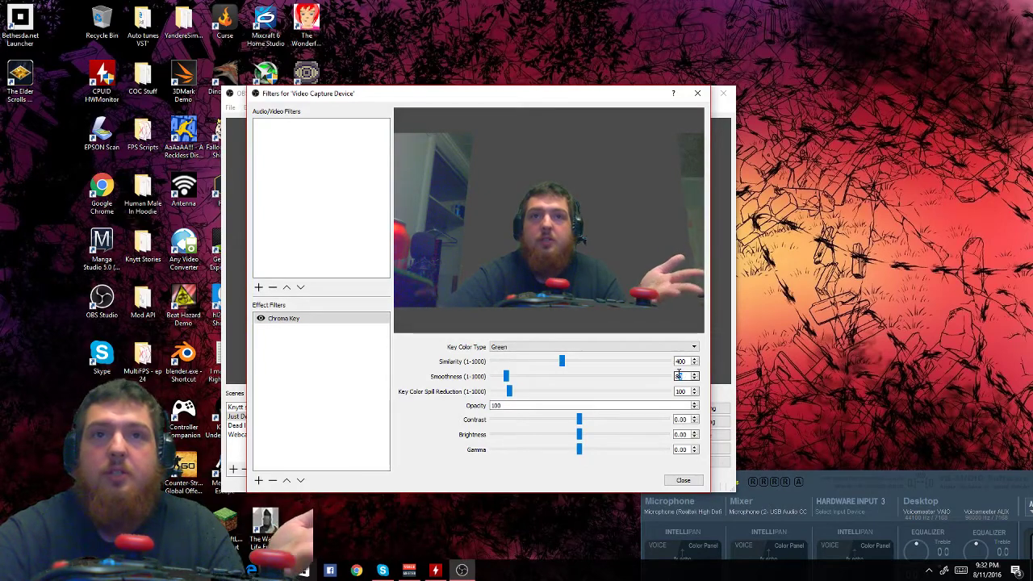
{"action": "left_click", "coordinate": [683, 480]}
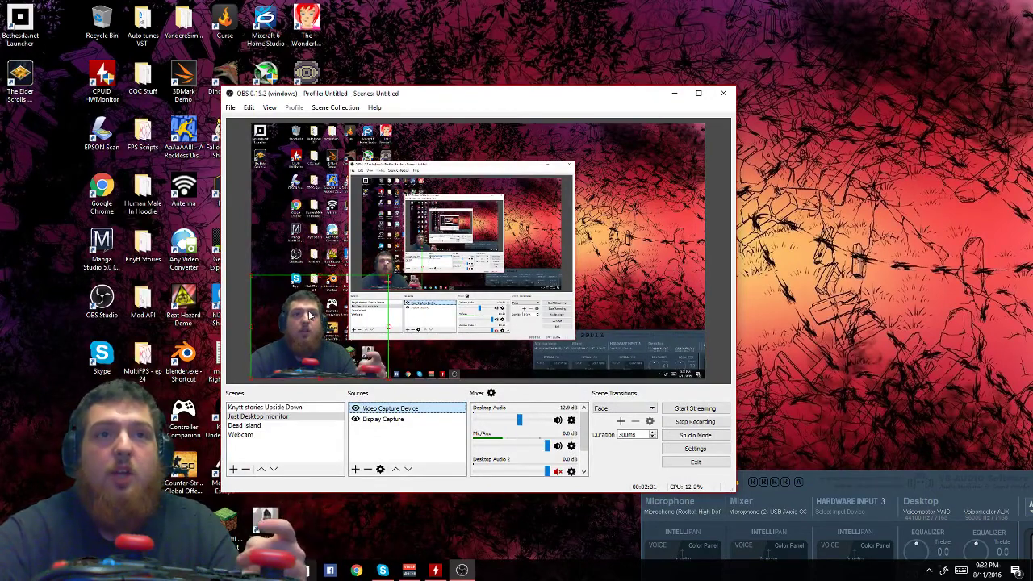
Retune the webcam's Chroma Key filter to smoothness 70 and similarity 388.
{"action": "right_click", "coordinate": [399, 417]}
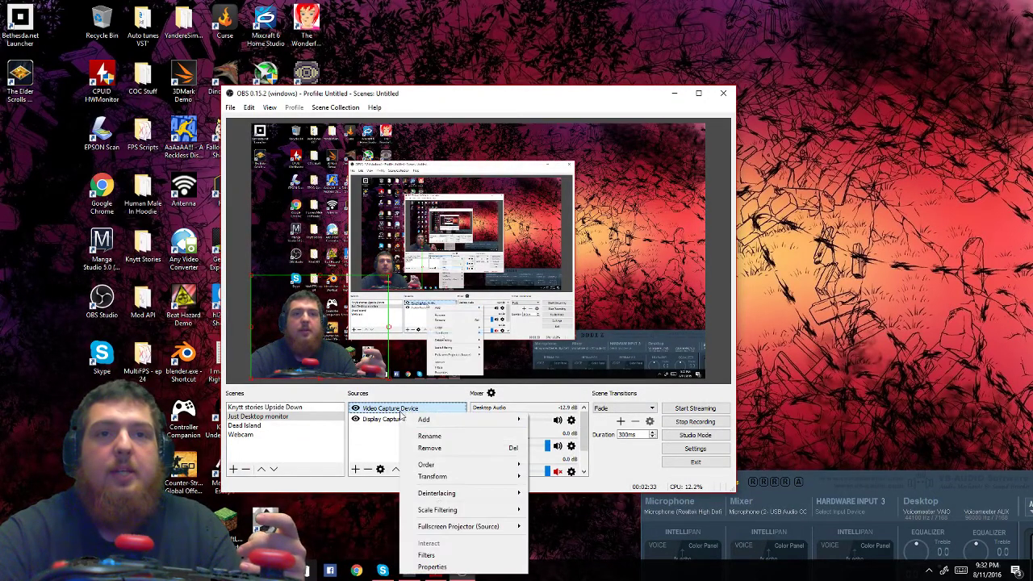
{"action": "left_click", "coordinate": [424, 555]}
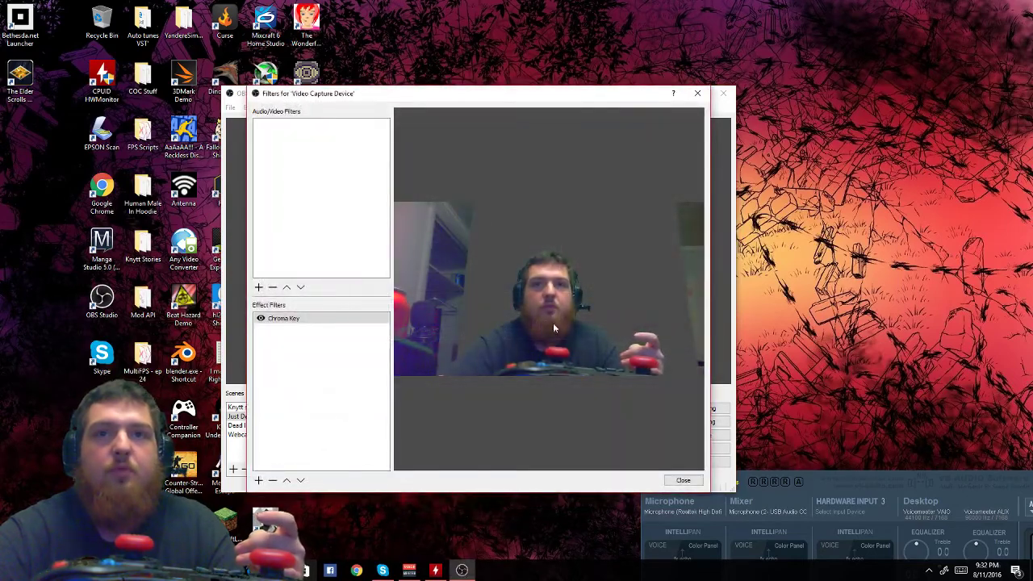
{"action": "left_click", "coordinate": [275, 319]}
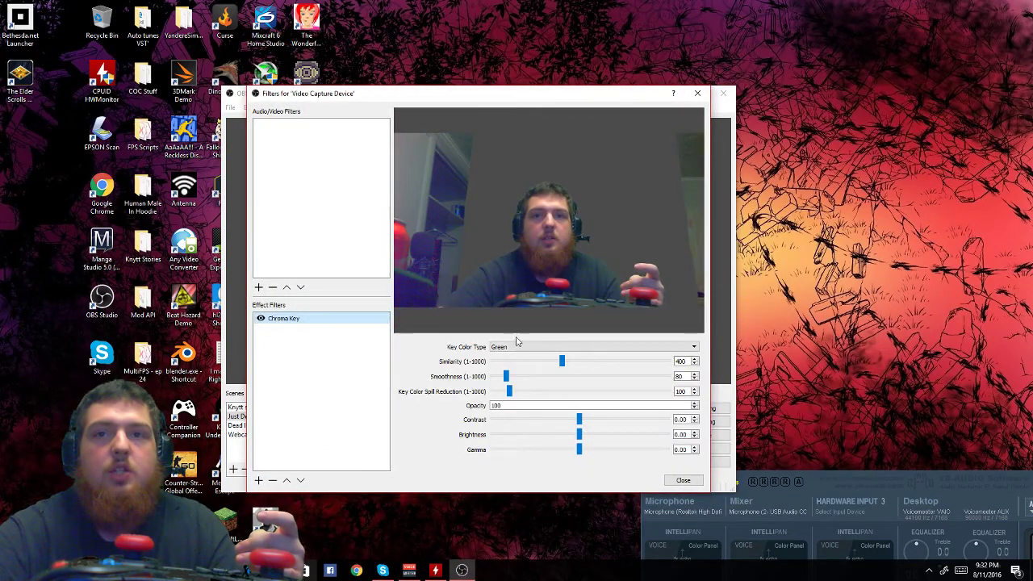
{"action": "left_click", "coordinate": [678, 376]}
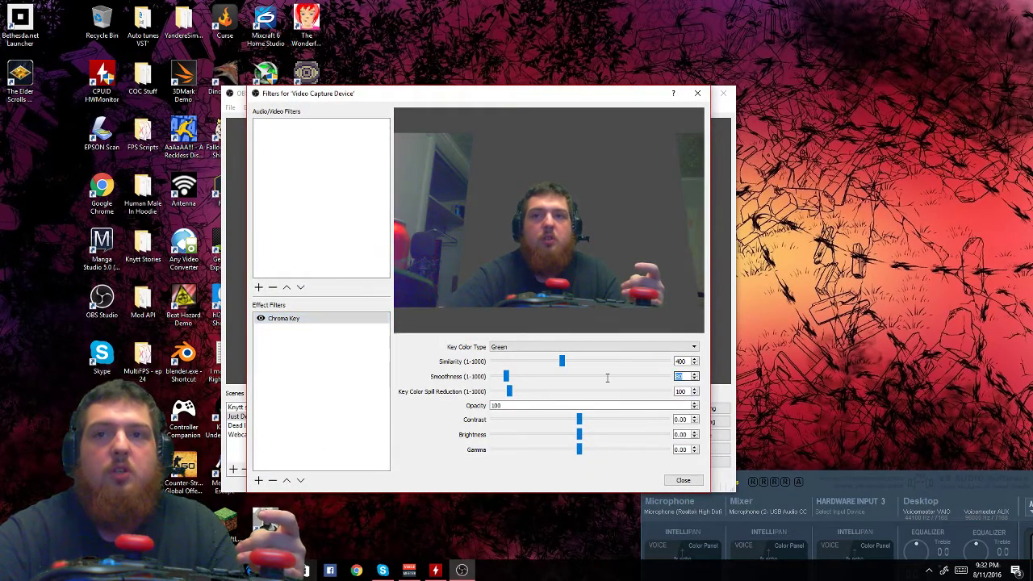
{"action": "type", "text": "75"}
{"action": "key", "text": "BackSpace"}
{"action": "type", "text": "0"}
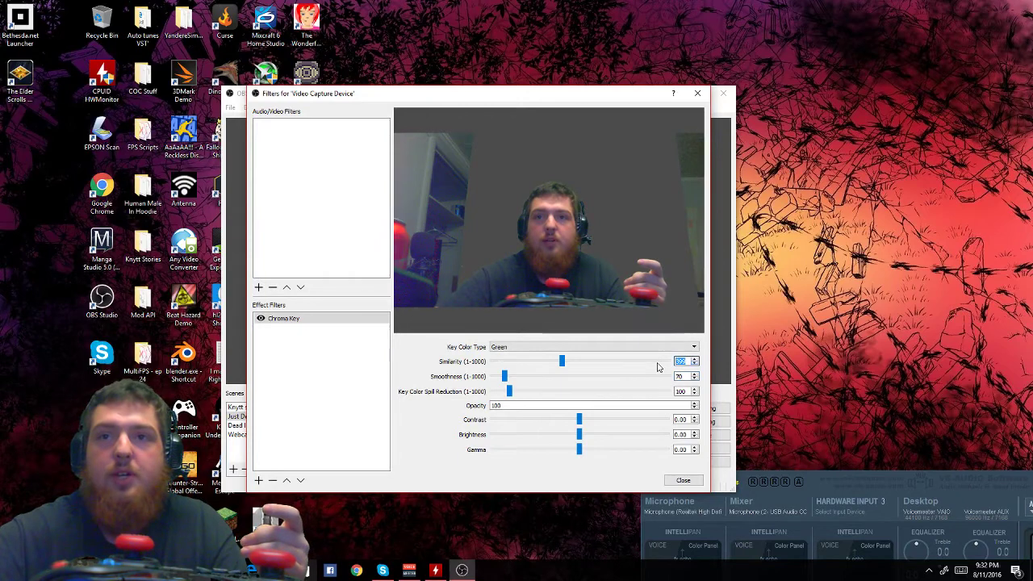
{"action": "type", "text": "388"}
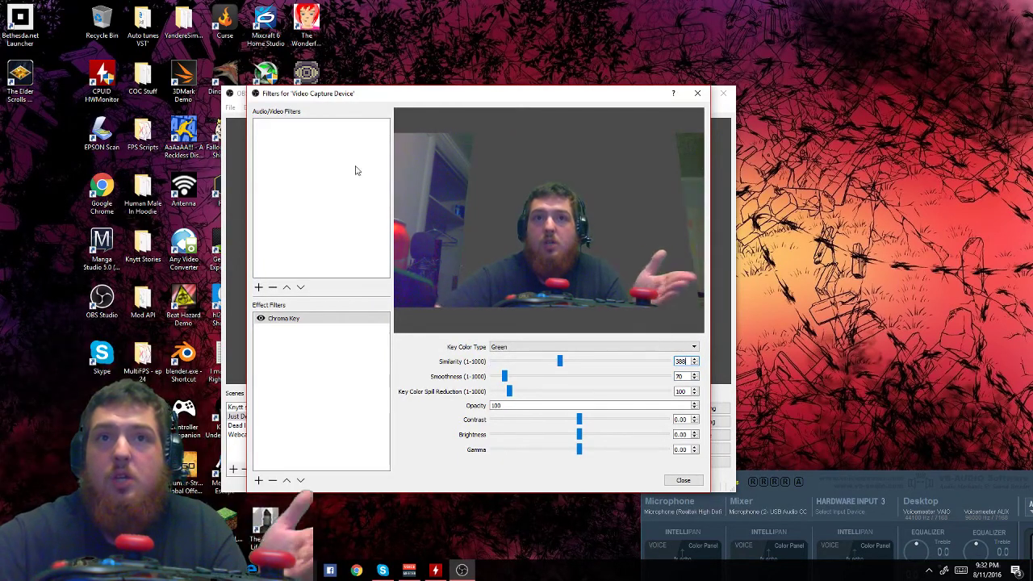
{"action": "left_click", "coordinate": [683, 480]}
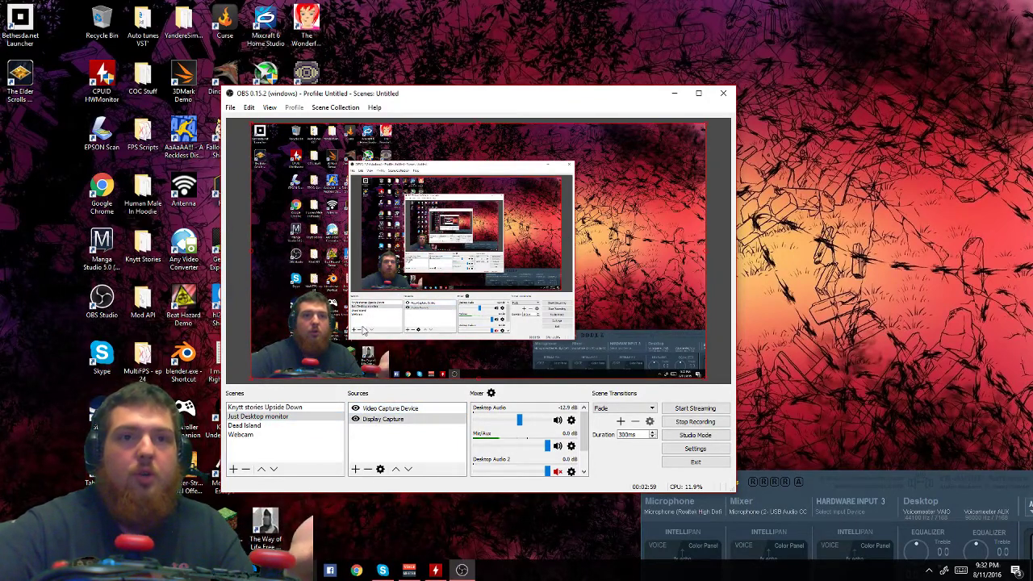
{"action": "left_click", "coordinate": [699, 312]}
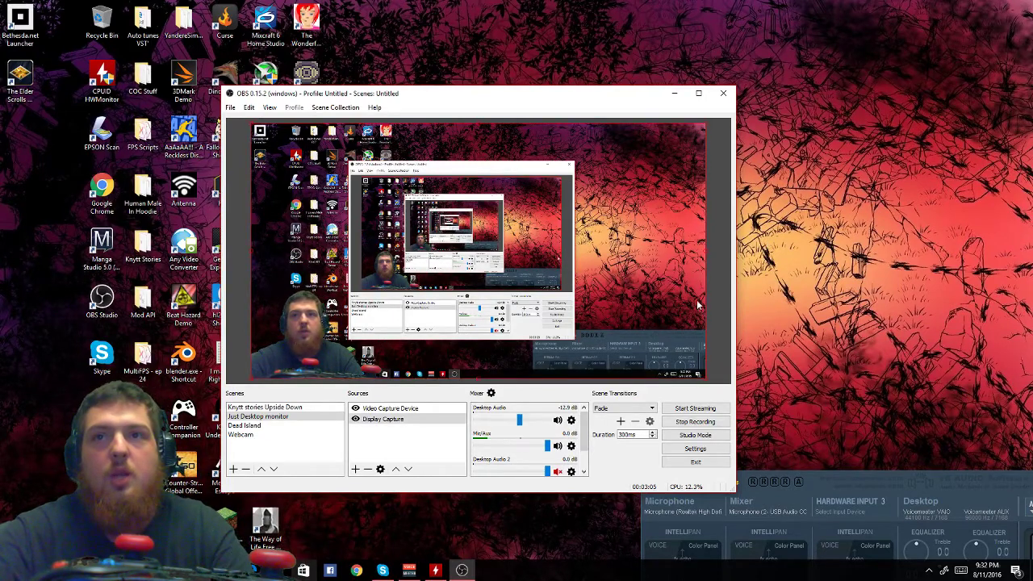
{"action": "mouse_move", "coordinate": [707, 256]}
{"action": "left_mouse_down"}
{"action": "mouse_move", "coordinate": [454, 271]}
{"action": "mouse_move", "coordinate": [707, 271]}
{"action": "left_mouse_up"}
{"action": "mouse_move", "coordinate": [481, 383]}
{"action": "left_mouse_down"}
{"action": "mouse_move", "coordinate": [486, 272]}
{"action": "mouse_move", "coordinate": [484, 393]}
{"action": "left_mouse_up"}
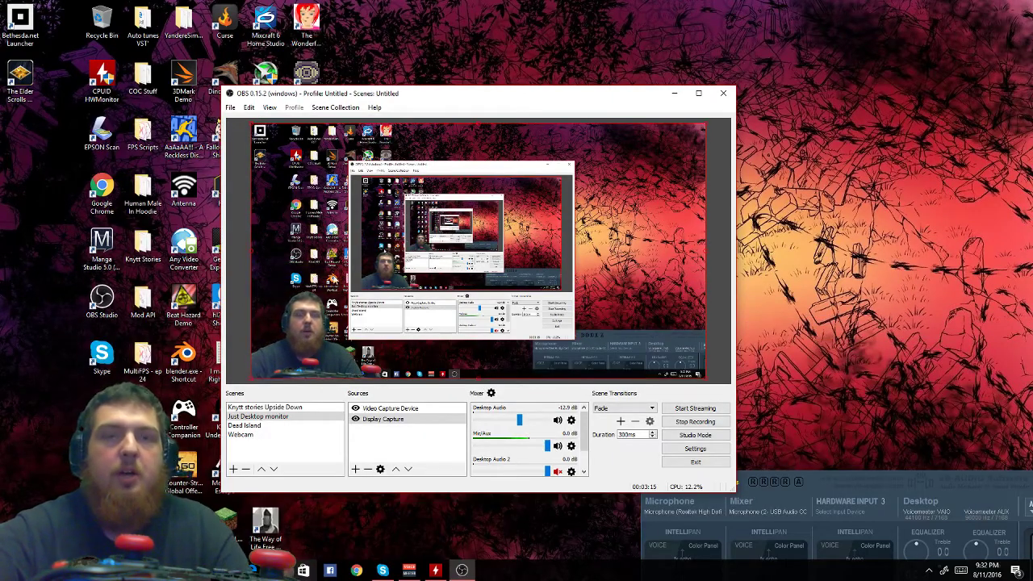
{"action": "left_click", "coordinate": [379, 408]}
{"action": "left_click", "coordinate": [383, 420]}
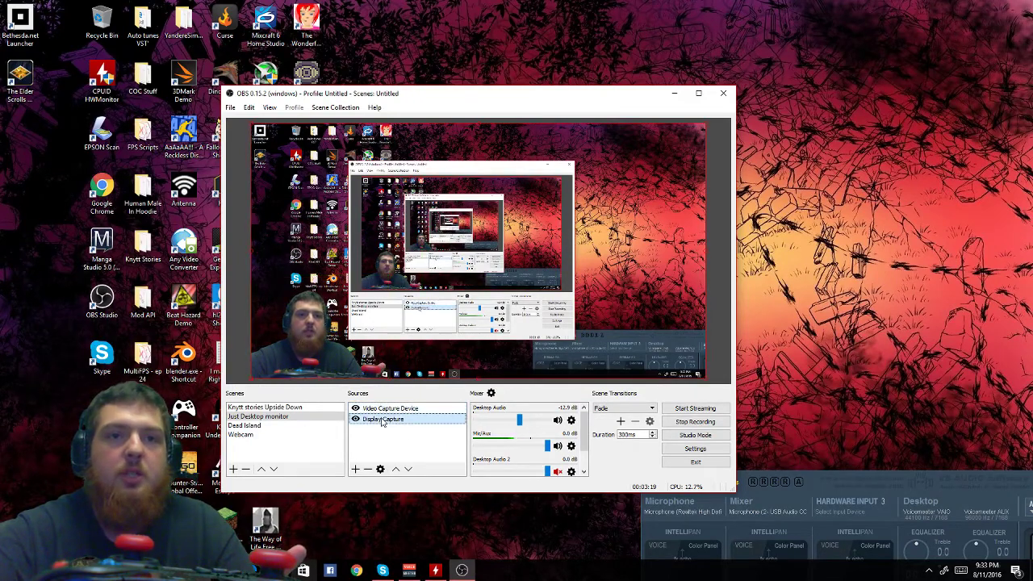
Review the Display Capture properties and accept them unchanged.
{"action": "right_click", "coordinate": [383, 420]}
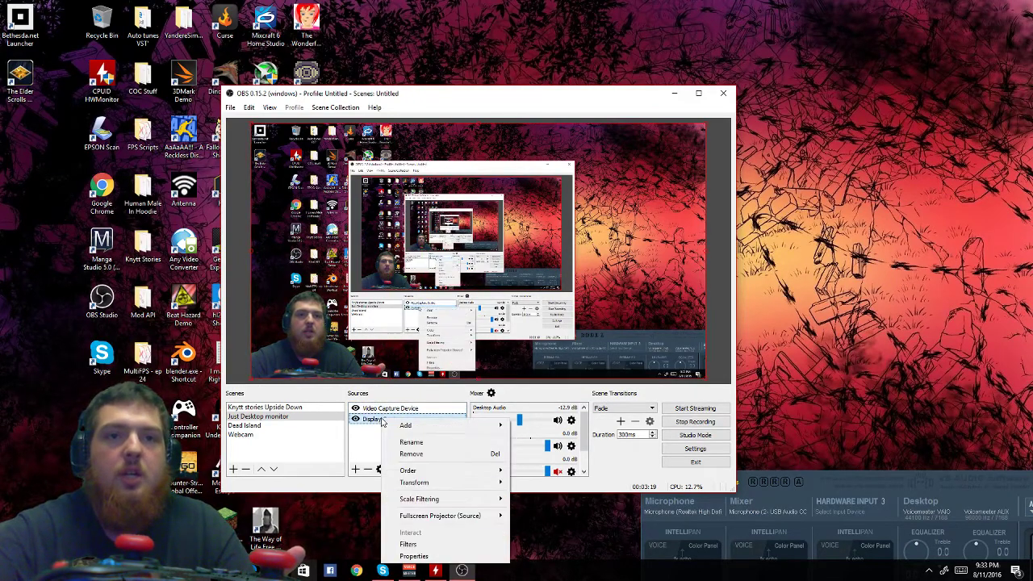
{"action": "left_click", "coordinate": [411, 555]}
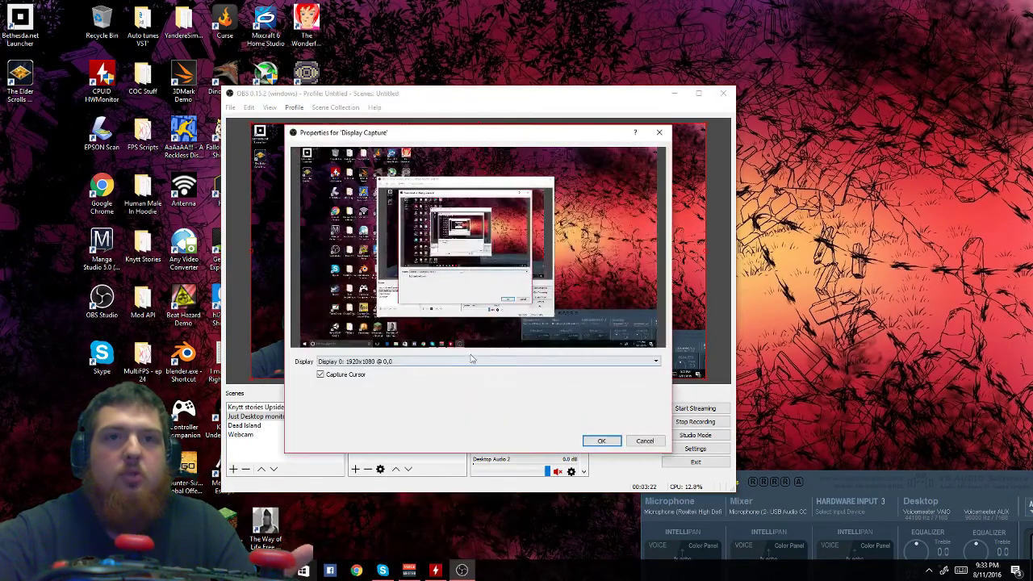
{"action": "left_click", "coordinate": [599, 443]}
Cancel adding a Scaling/Aspect Ratio filter to Display Capture, leaving it filter-free, and minimize OBS.
{"action": "right_click", "coordinate": [402, 424]}
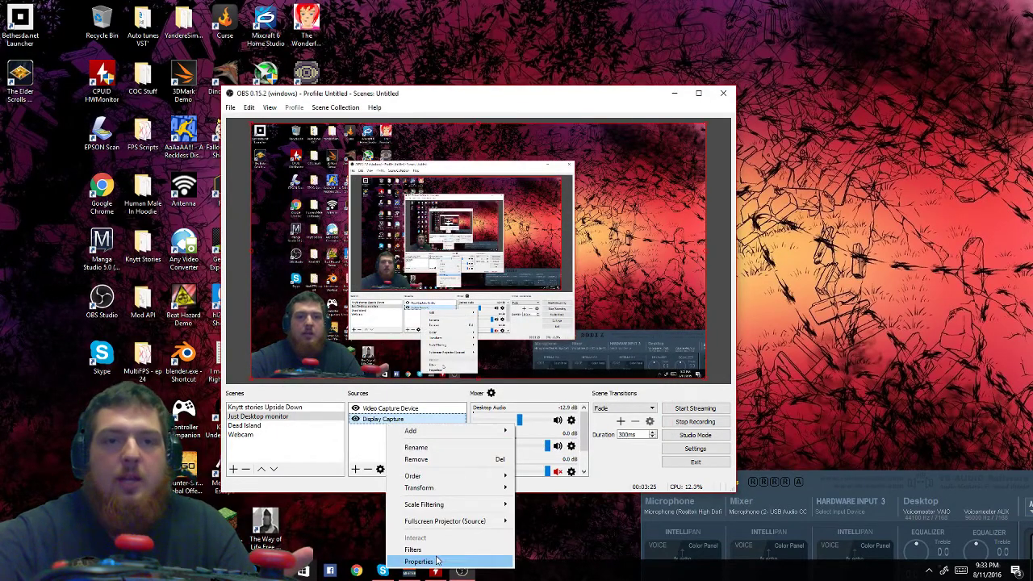
{"action": "left_click", "coordinate": [416, 549]}
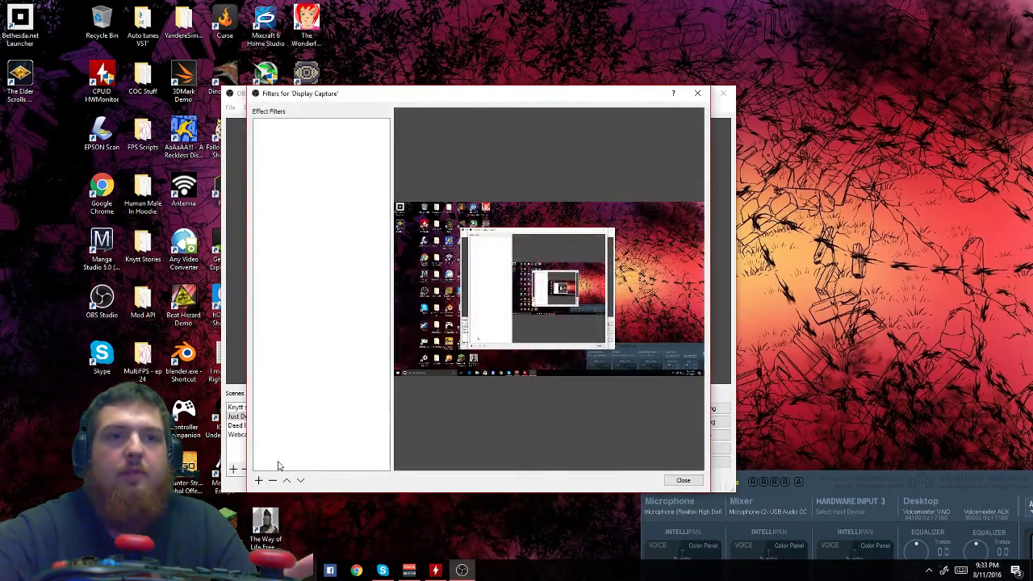
{"action": "left_click", "coordinate": [258, 481]}
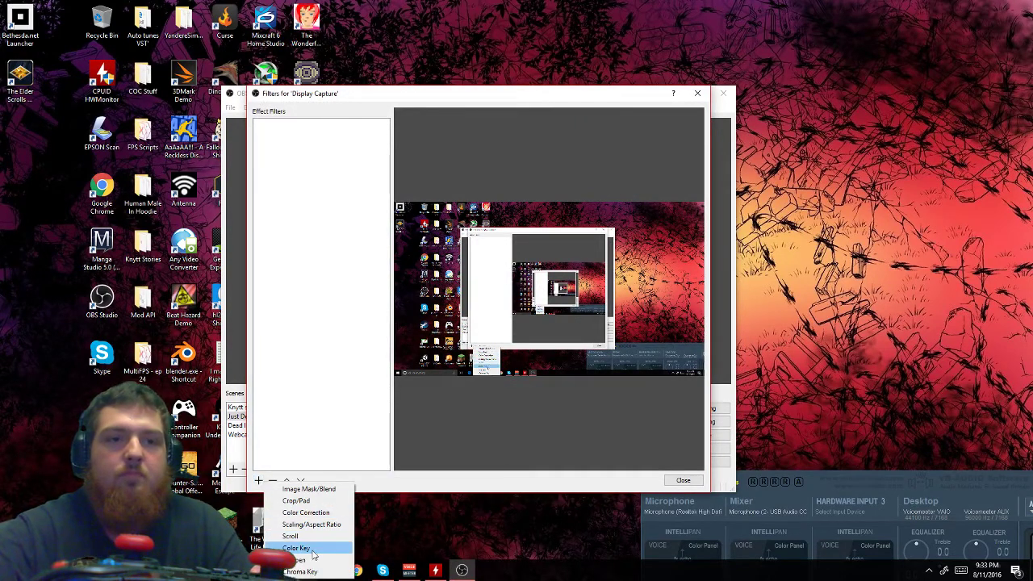
{"action": "left_click", "coordinate": [312, 525]}
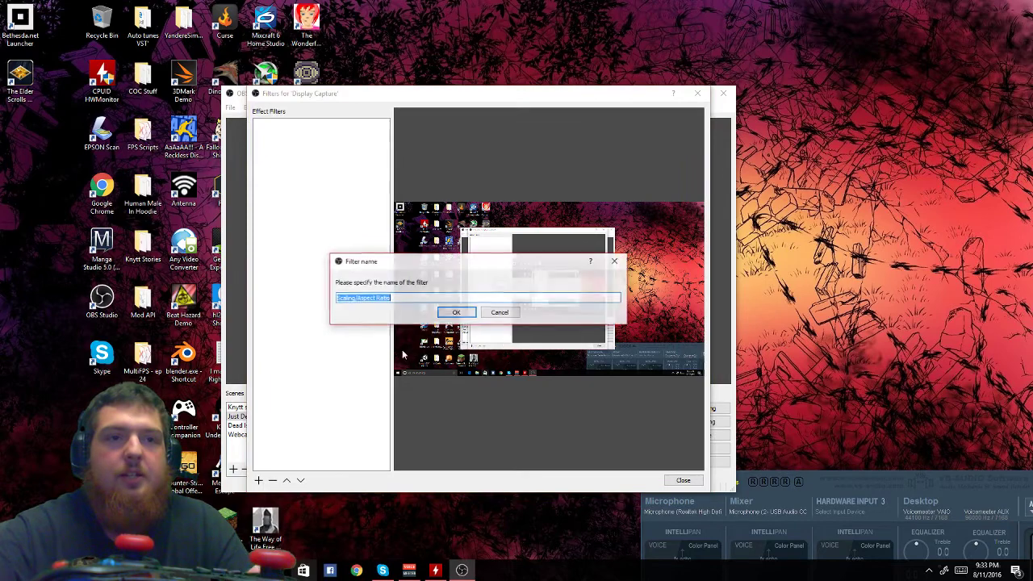
{"action": "left_click", "coordinate": [494, 314]}
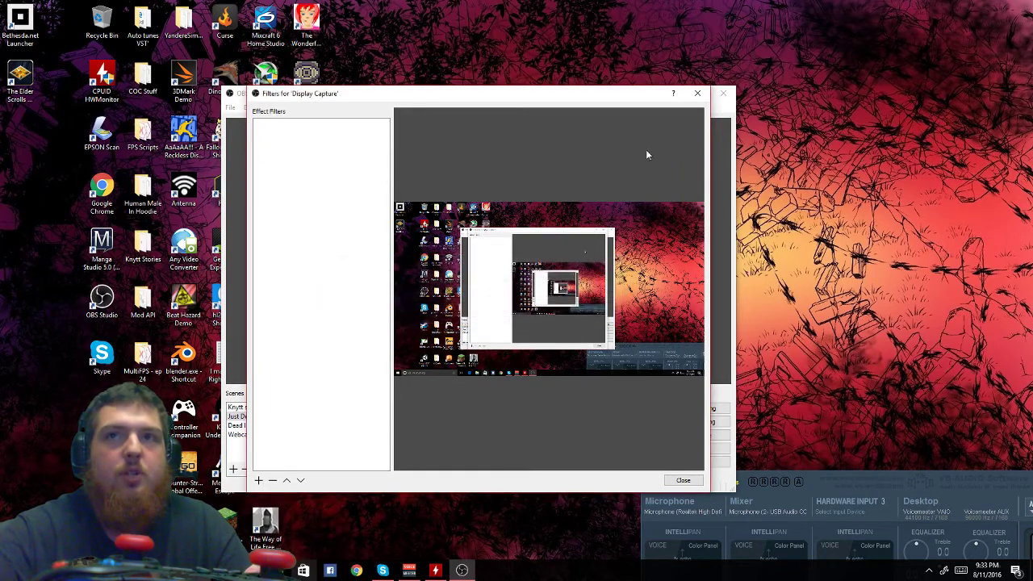
{"action": "left_click", "coordinate": [697, 93]}
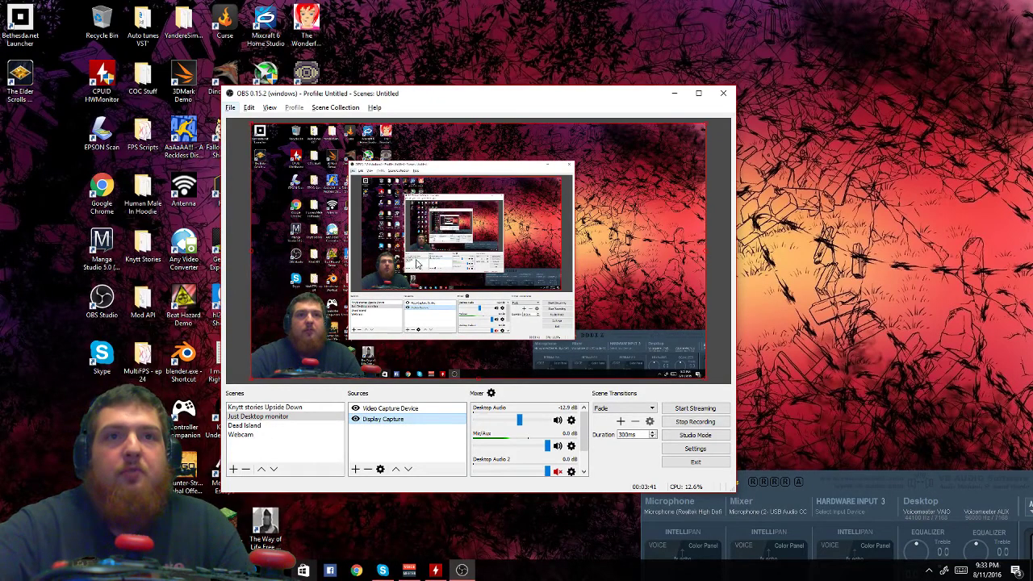
{"action": "left_click", "coordinate": [674, 93]}
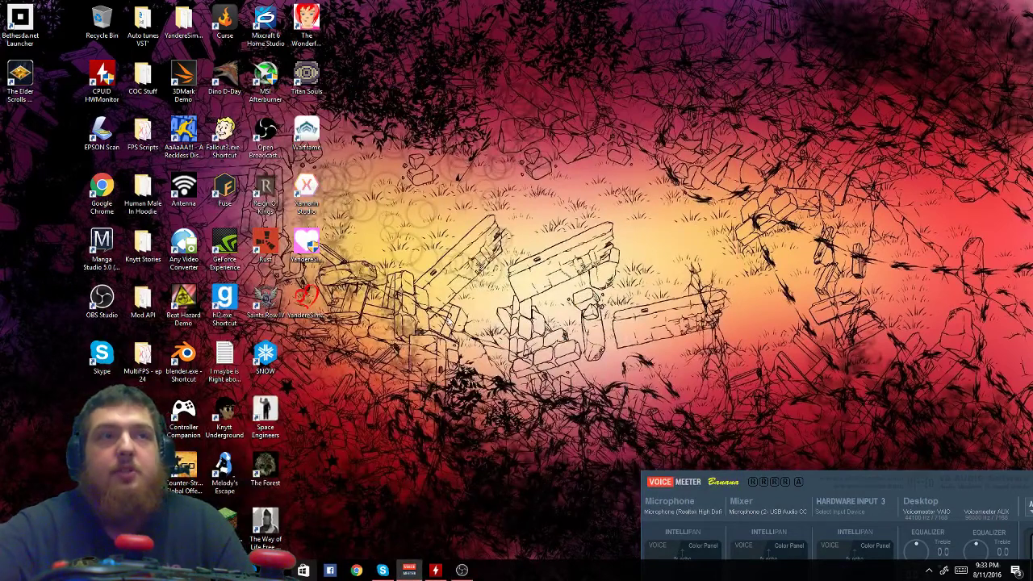